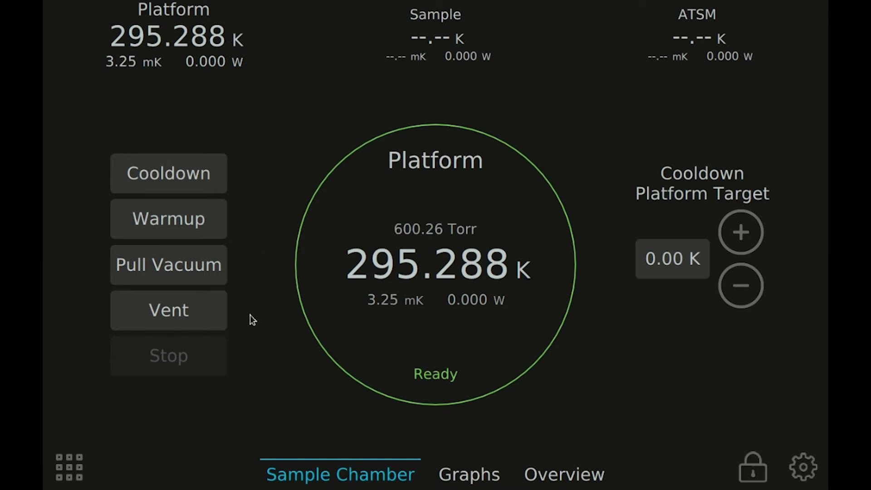
Step: Start a pull vacuum to 0.00e+00 Torr, skipping bakeout and purging with dry nitrogen 3 times
left_click(221, 185)
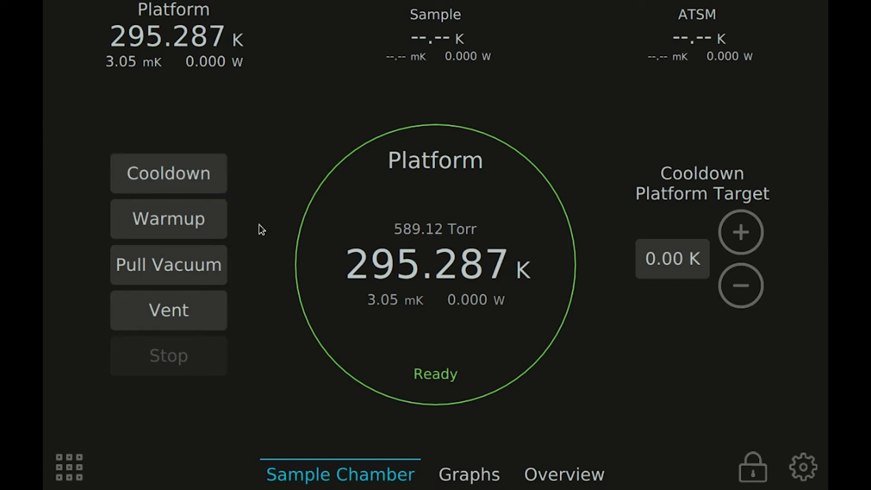
left_click(214, 264)
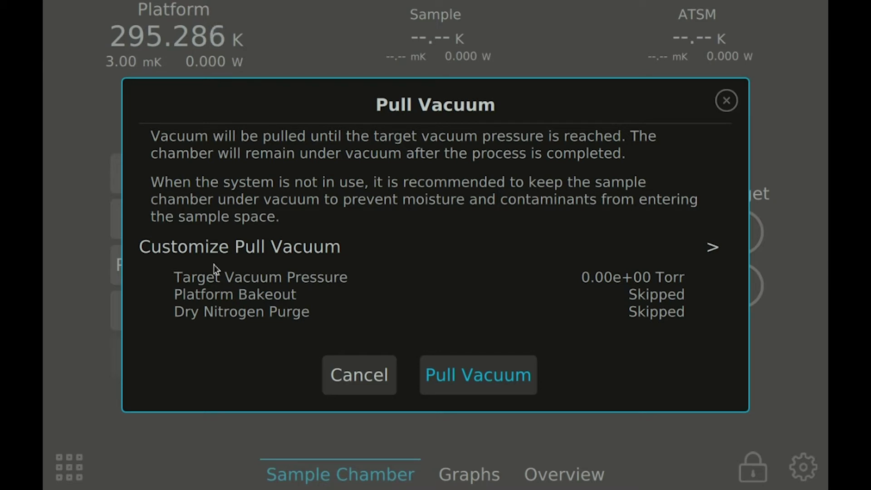
left_click(547, 253)
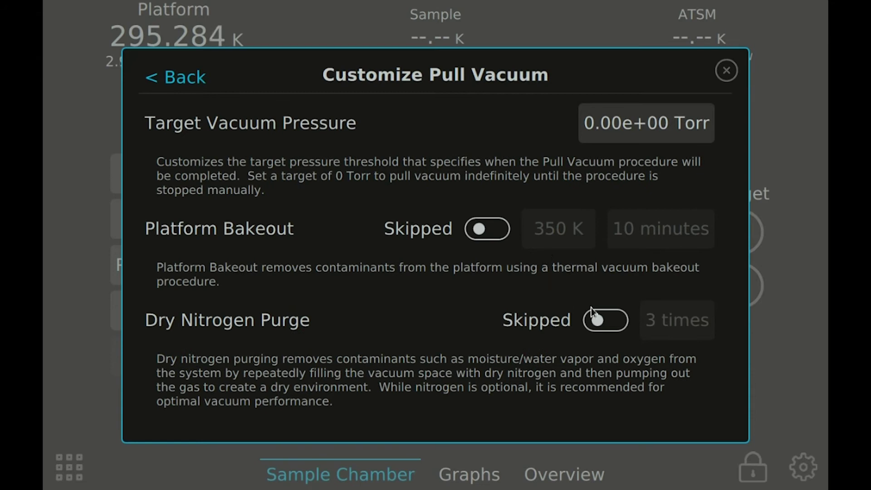
left_click(597, 312)
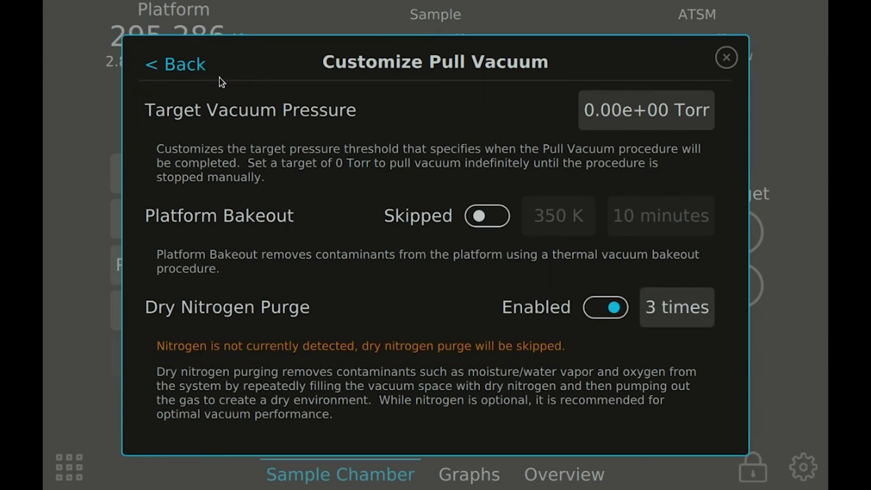
left_click(200, 73)
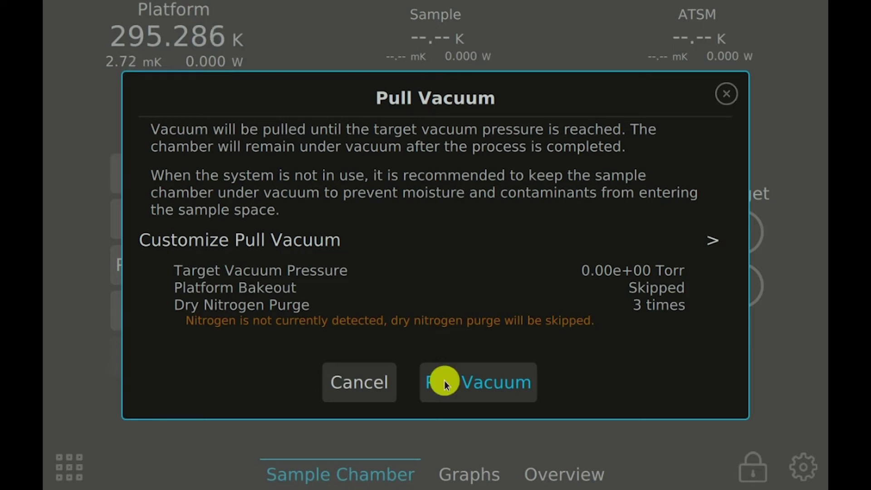
left_click(444, 383)
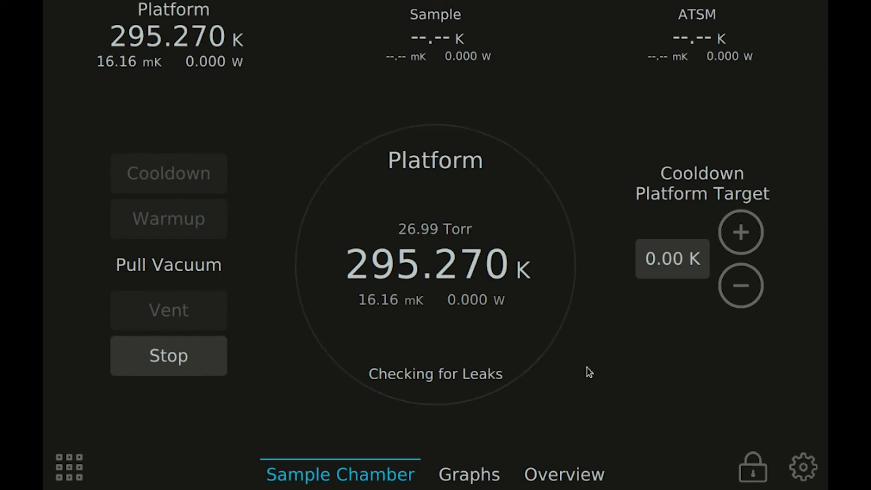
Step: Stop the running pull vacuum operation and dismiss the cooldown-prevented notification
left_click(200, 364)
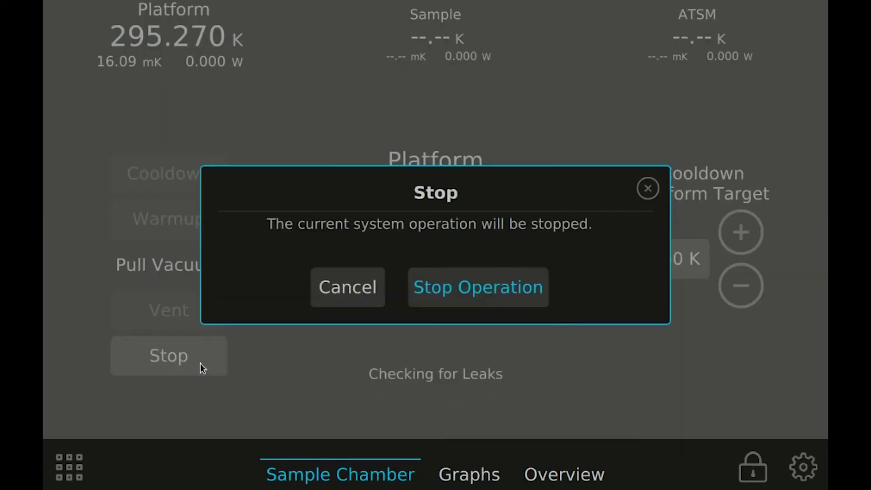
left_click(436, 283)
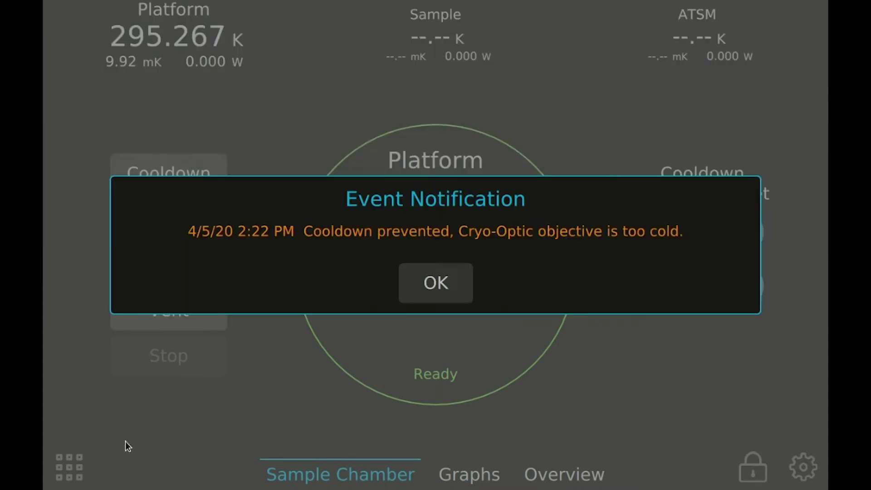
left_click(445, 293)
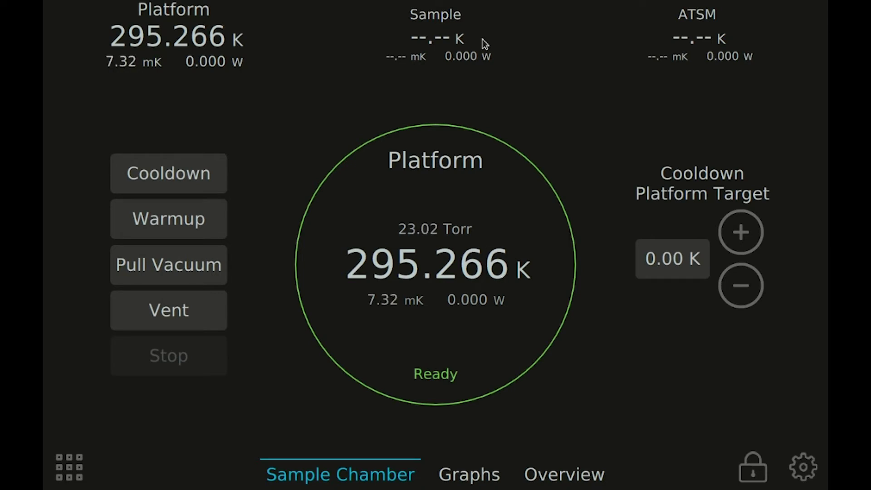
Step: Cycle the readout through Sample and ATSM back to Platform, then view the Temperatures graph
left_click(482, 40)
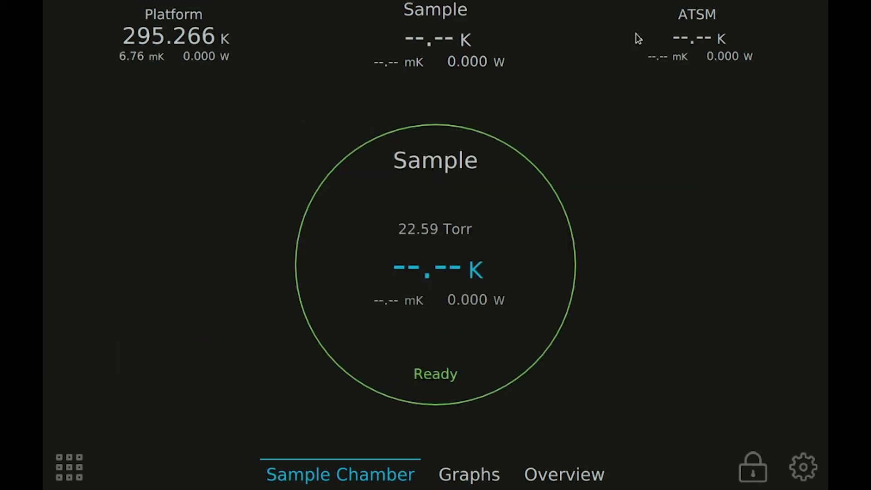
left_click(661, 34)
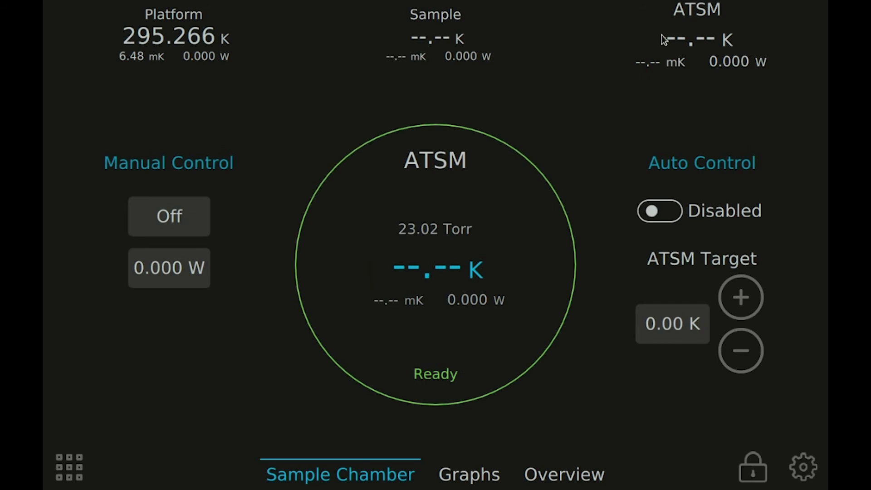
left_click(177, 33)
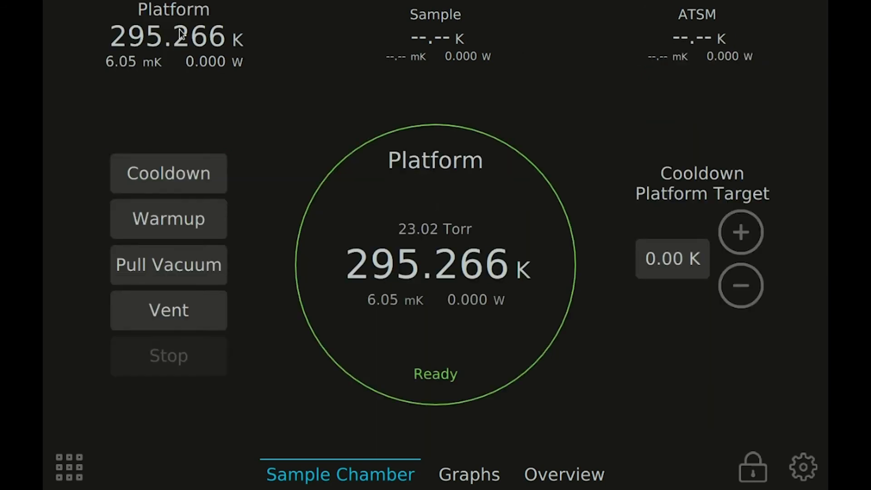
left_click(471, 474)
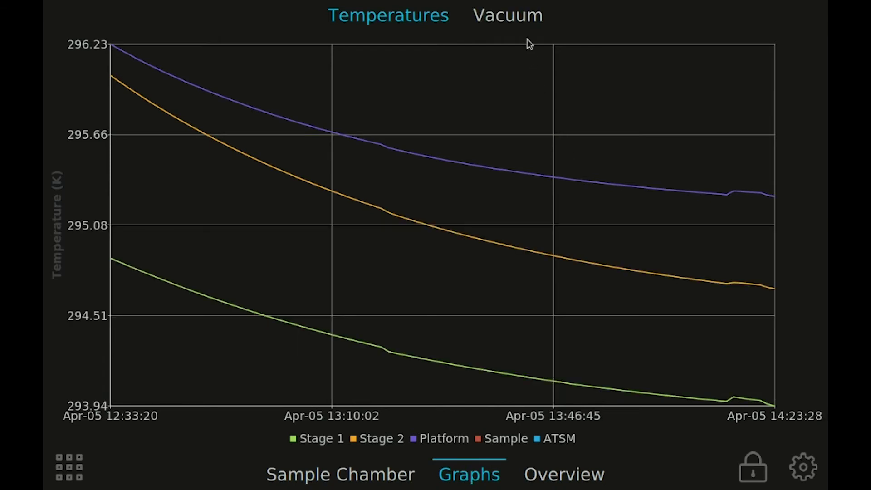
Step: Check the vacuum pressure history graph, then bring up the Overview status panels
left_click(525, 24)
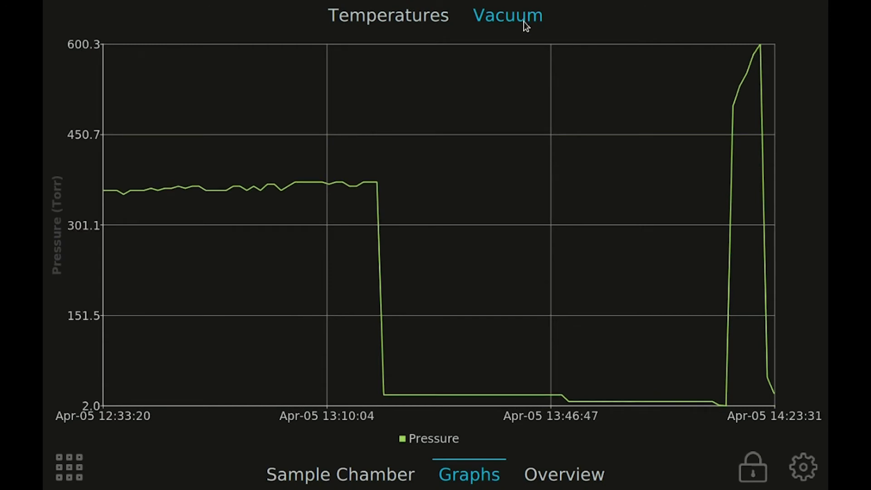
left_click(554, 476)
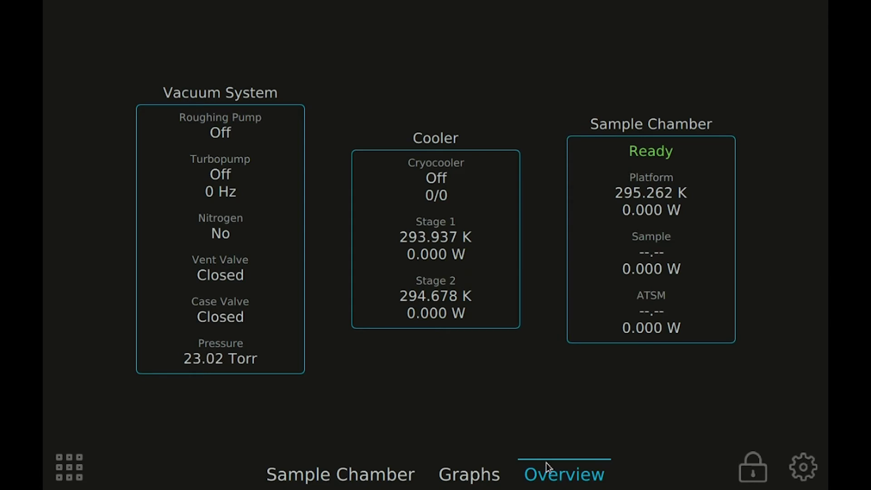
left_click(445, 184)
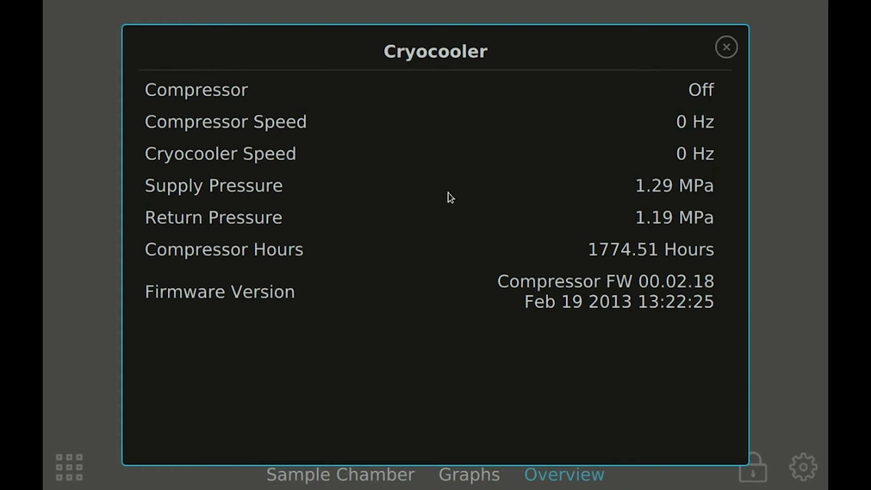
left_click(794, 171)
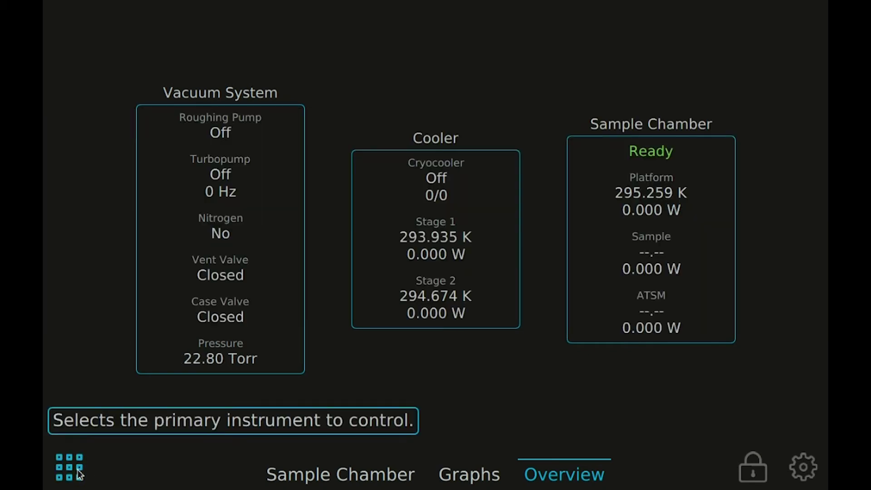
Step: Switch control to the positioner and advance the Y axis to 12940
left_click(79, 473)
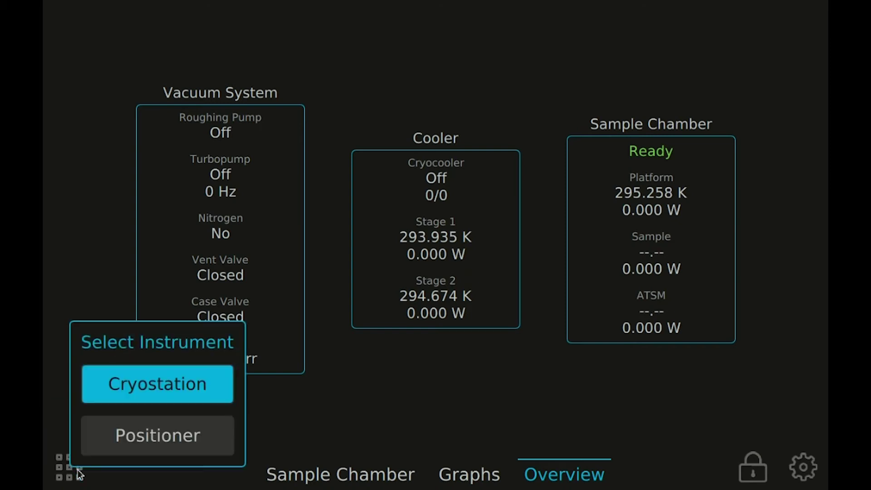
left_click(146, 445)
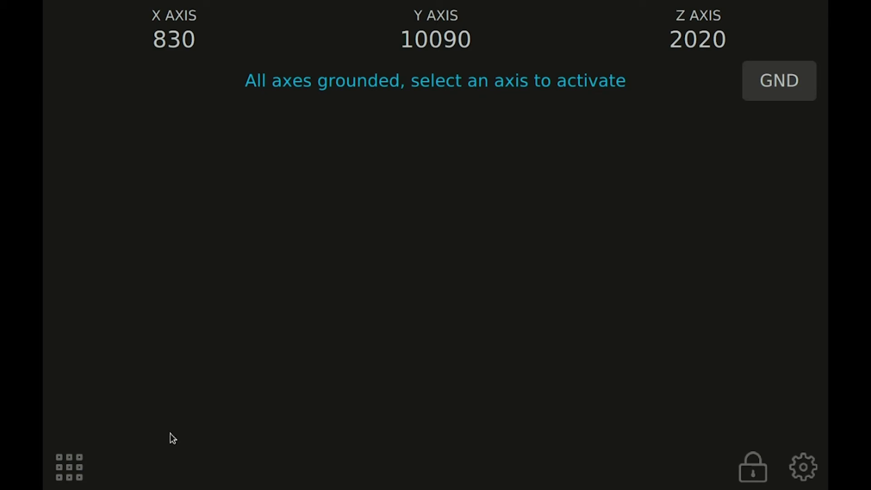
left_click(437, 43)
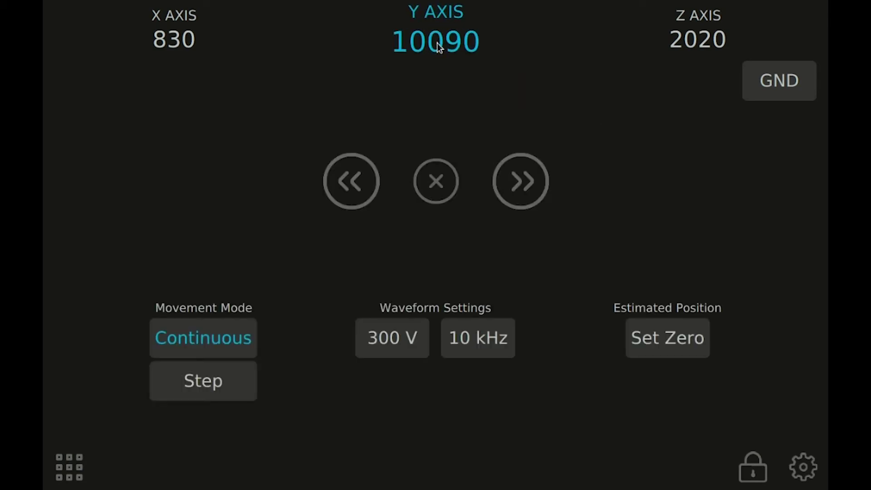
left_click_drag(509, 170, 521, 173)
Step: Select the Z axis, then move the X axis back to -730
left_click(704, 40)
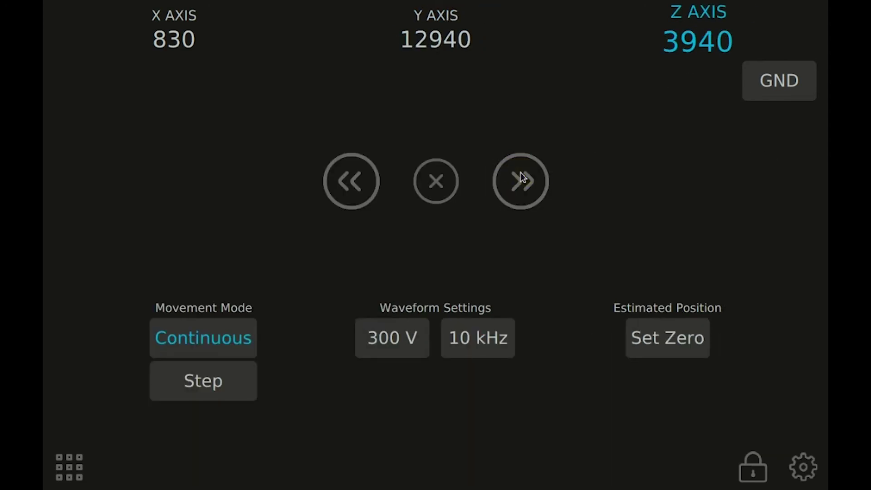
left_click(170, 29)
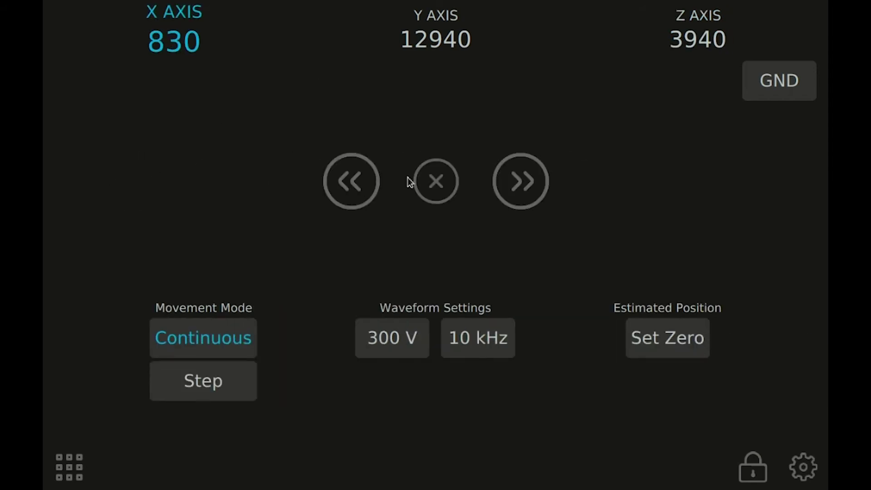
left_click(374, 181)
left_click_drag(373, 181, 373, 181)
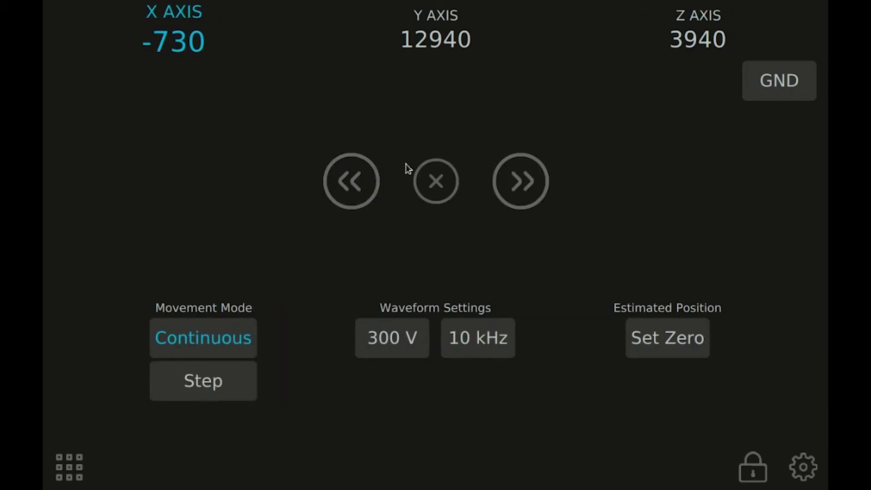
Step: Ground all positioner axes and switch back to the Cryostation instrument
left_click(752, 81)
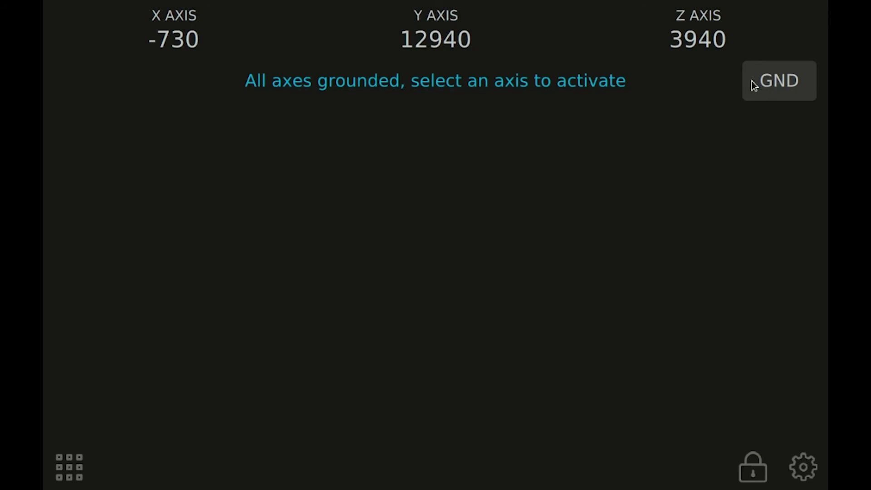
left_click(65, 466)
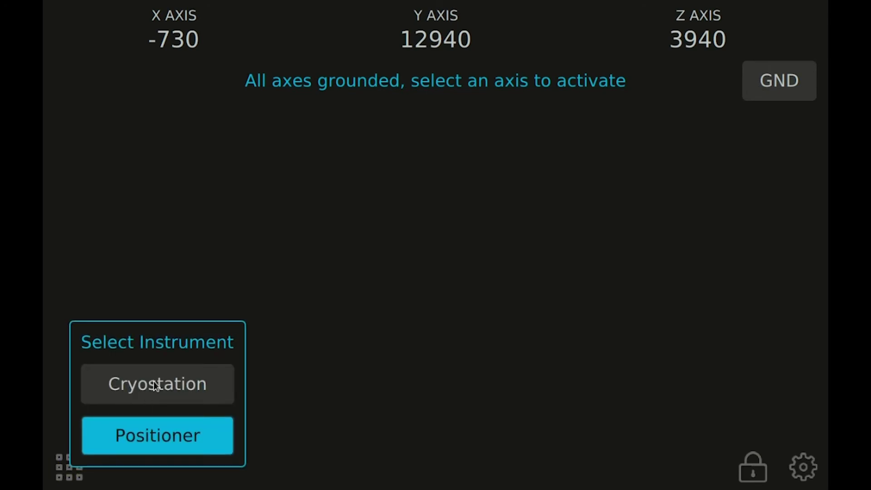
left_click(155, 384)
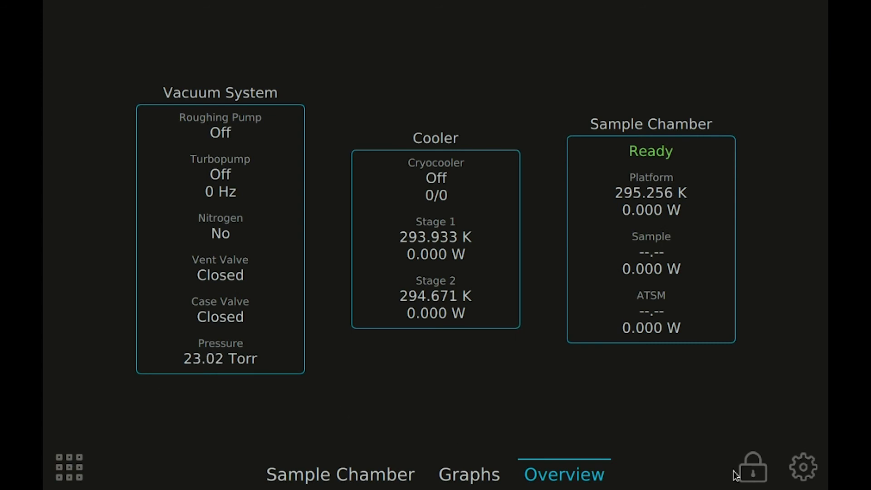
left_click(751, 472)
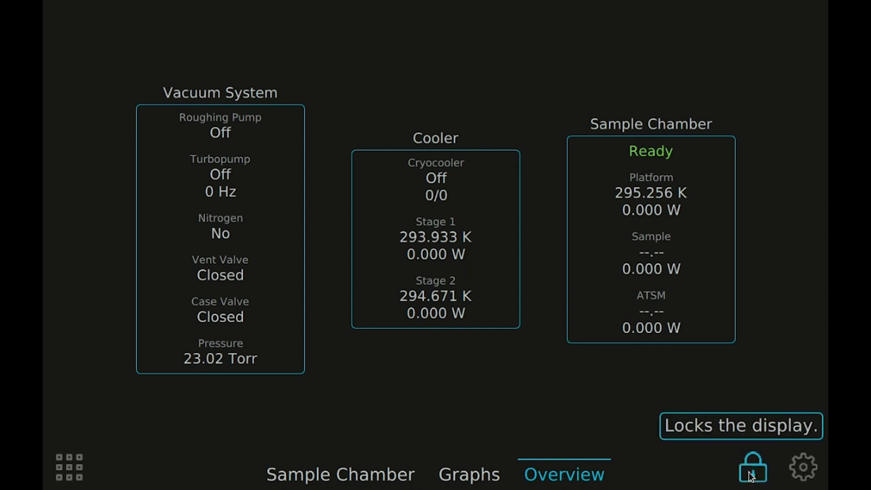
left_click(750, 474)
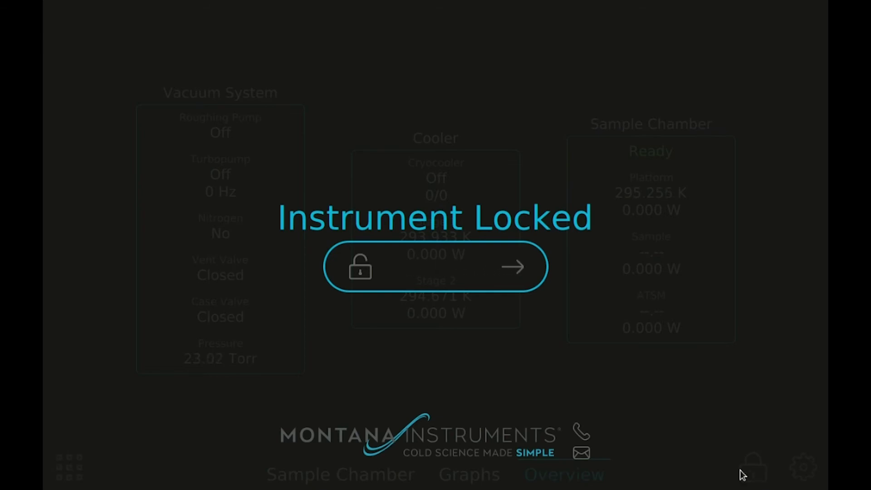
left_click(454, 441)
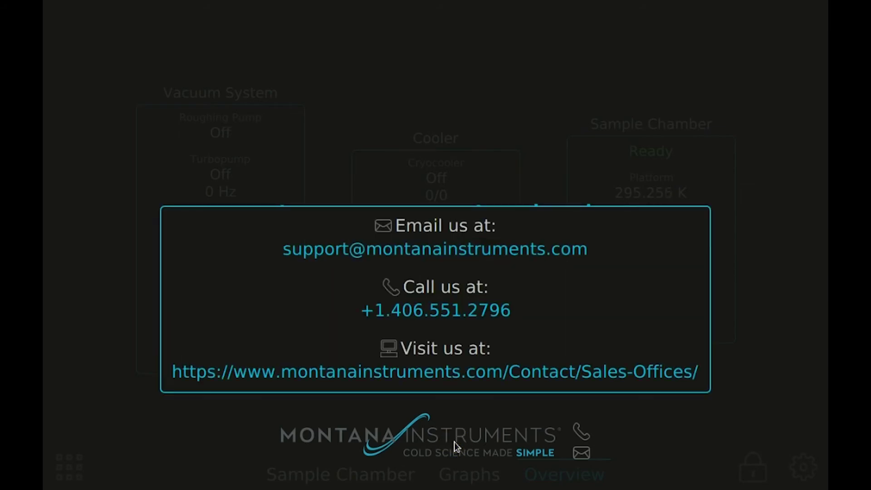
left_click(453, 442)
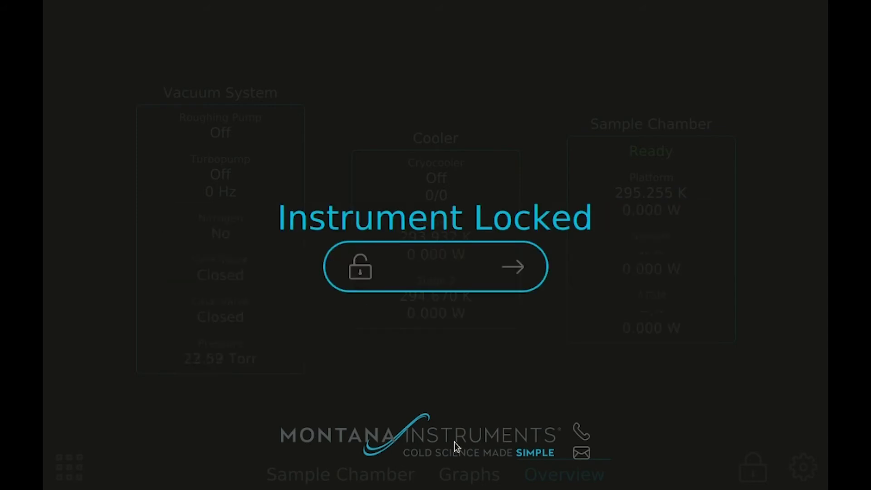
left_click_drag(366, 271, 528, 274)
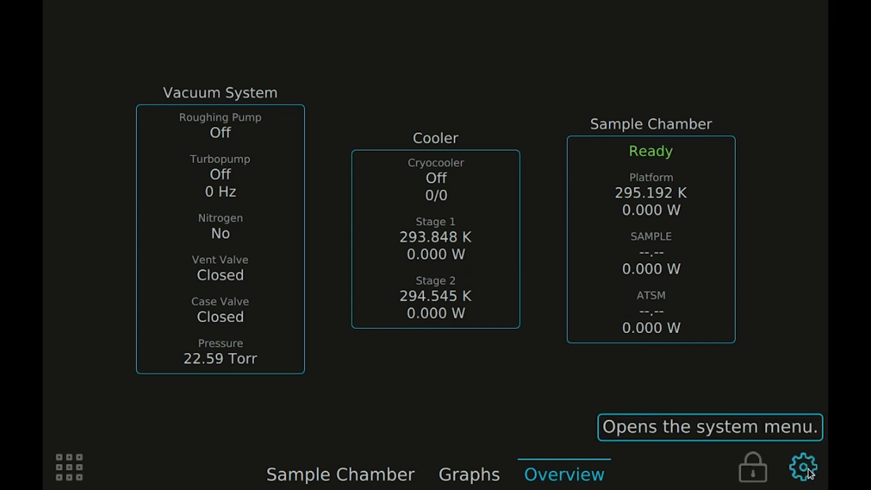
Step: View the User 1 Temperature Channel settings, then the System Info page showing version 1.8
left_click(809, 471)
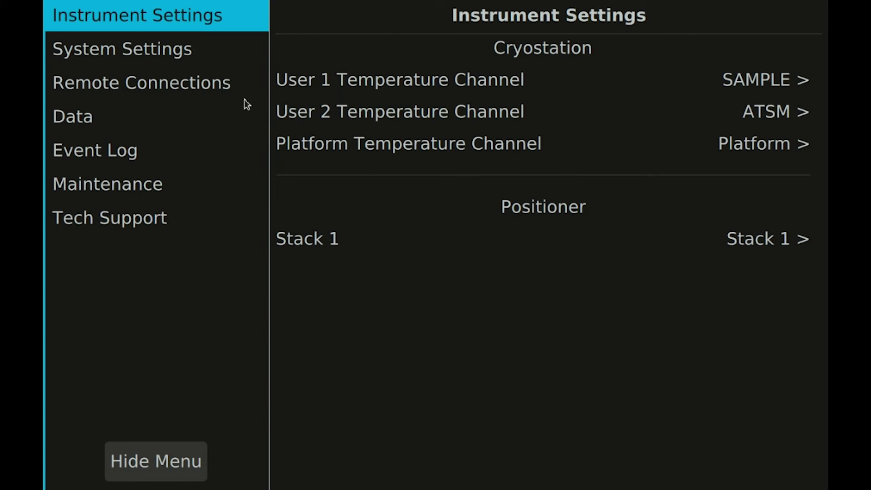
left_click(220, 19)
left_click(562, 87)
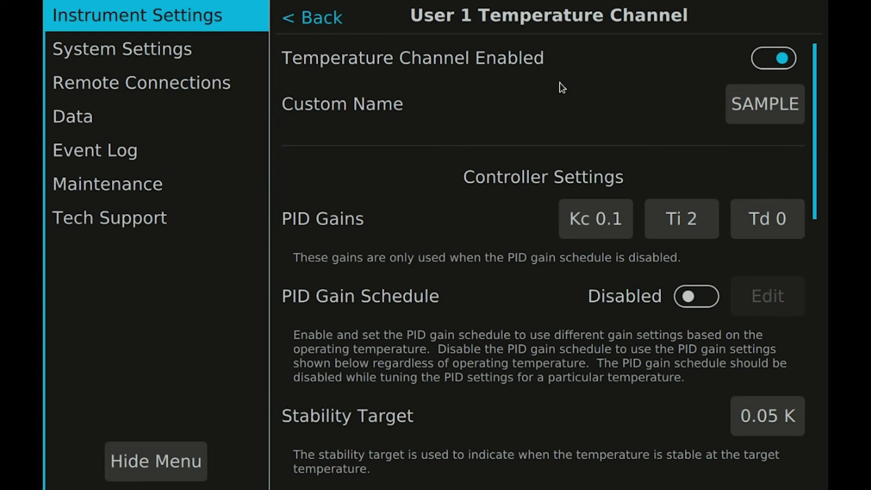
left_click(192, 43)
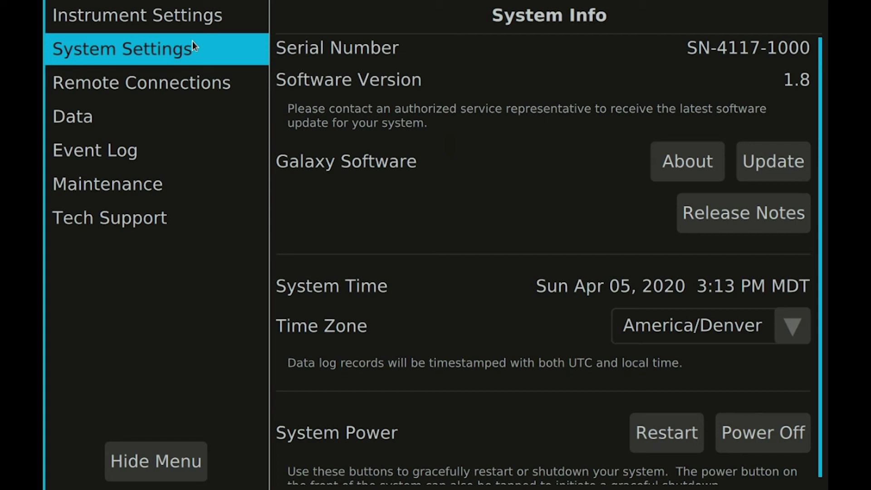
left_click(707, 216)
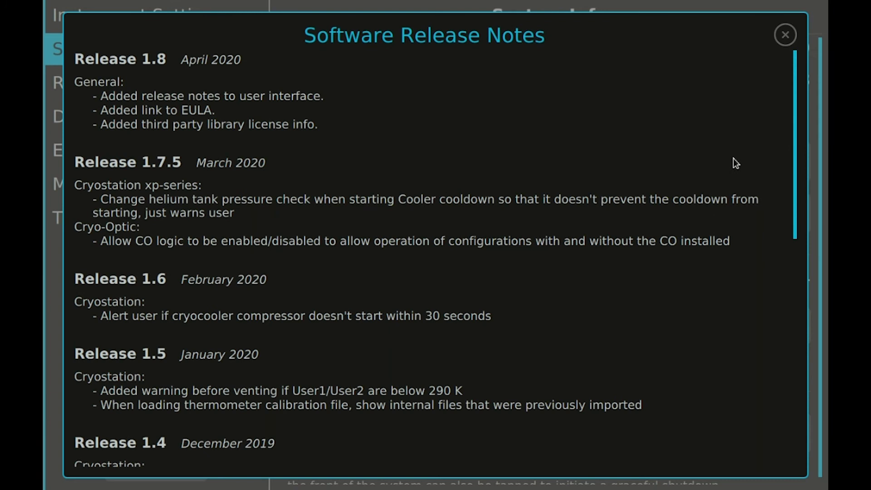
left_click(784, 35)
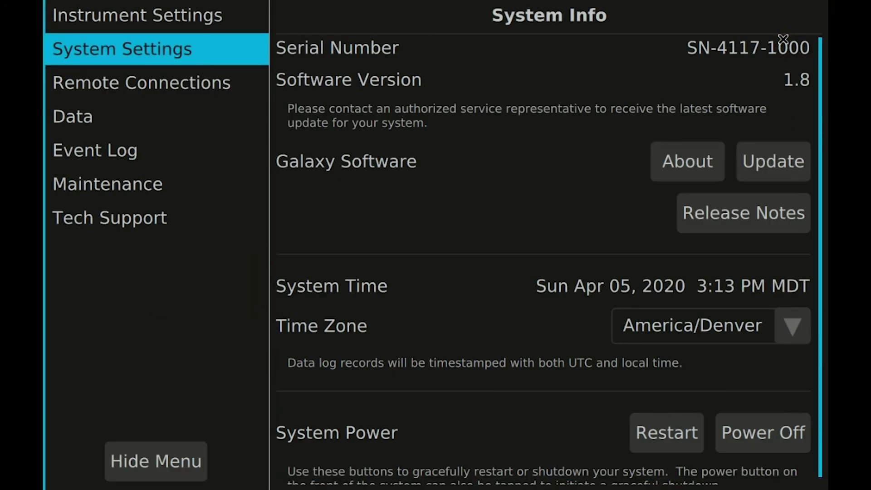
left_click(738, 438)
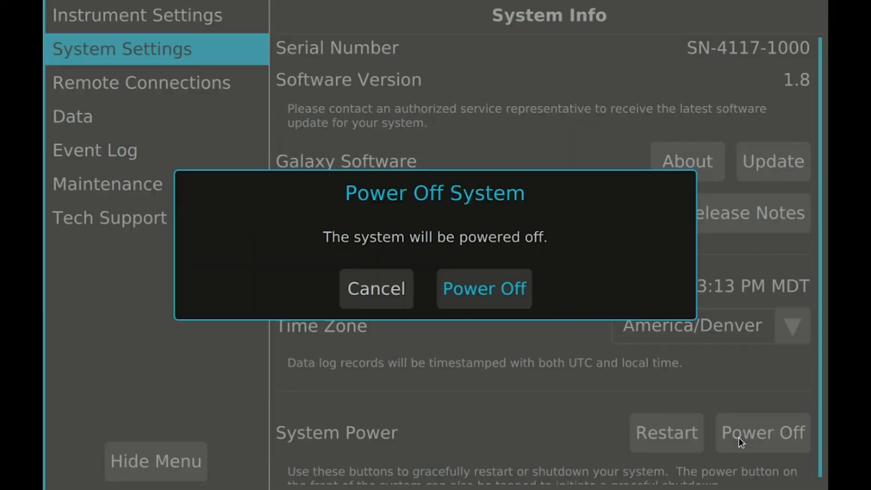
left_click(383, 287)
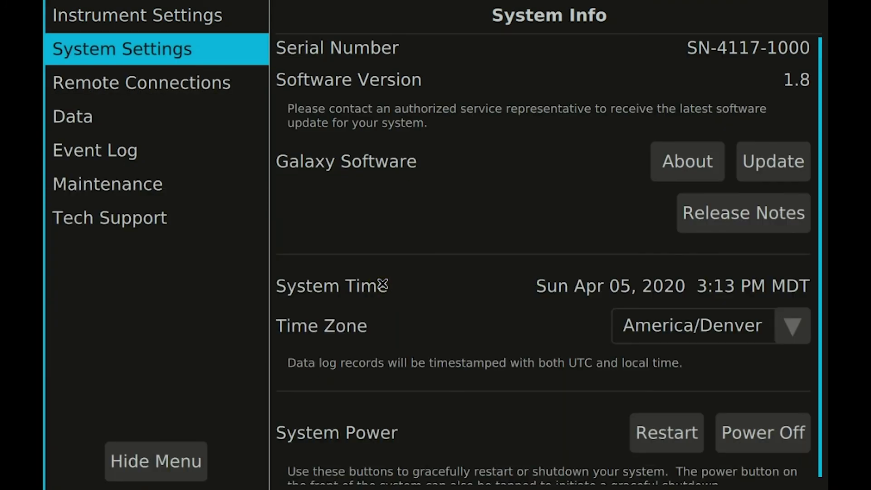
Step: Review the Remote Connections page: VNC port 2224 display and Instrument Scripting settings
left_click(200, 87)
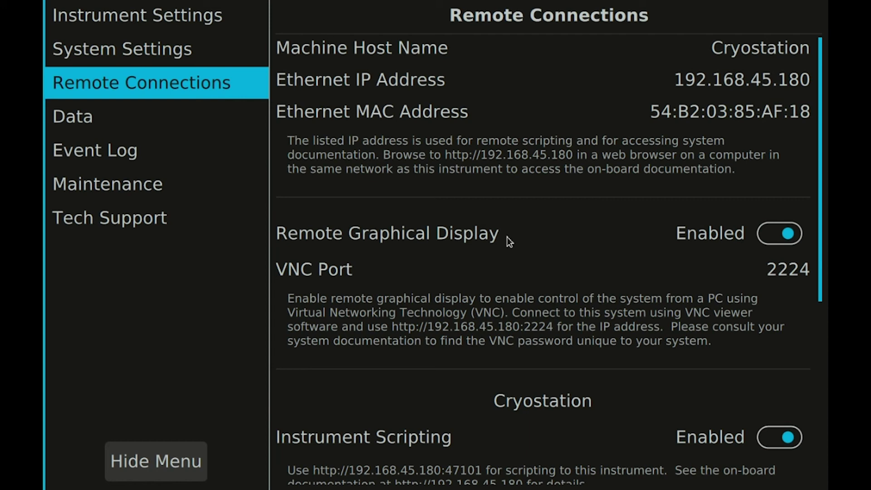
scroll(509, 282, "down", 6)
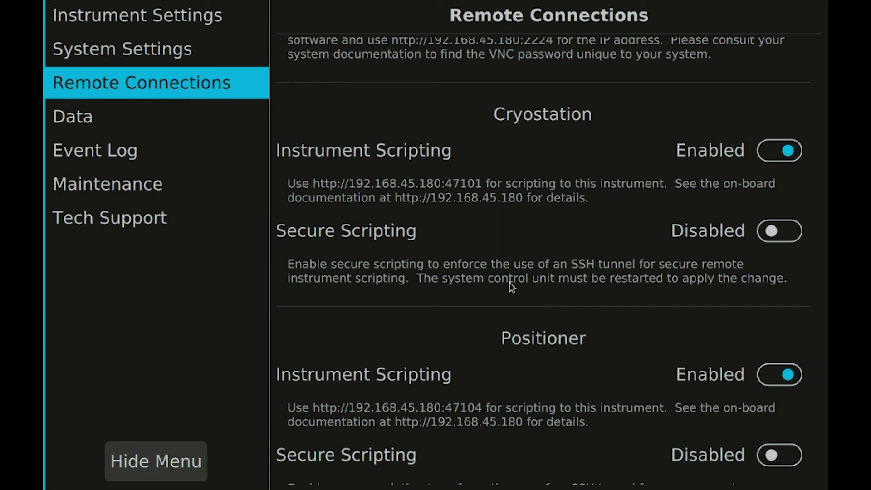
scroll(509, 282, "up", 5)
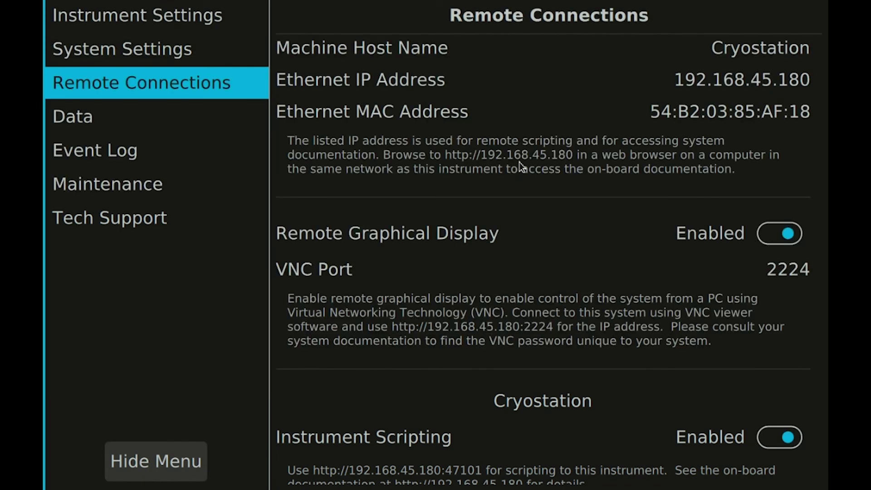
Step: Begin a Cryostation Data download for the Last 7 Days, cancel it, and open the Event Log
left_click(253, 122)
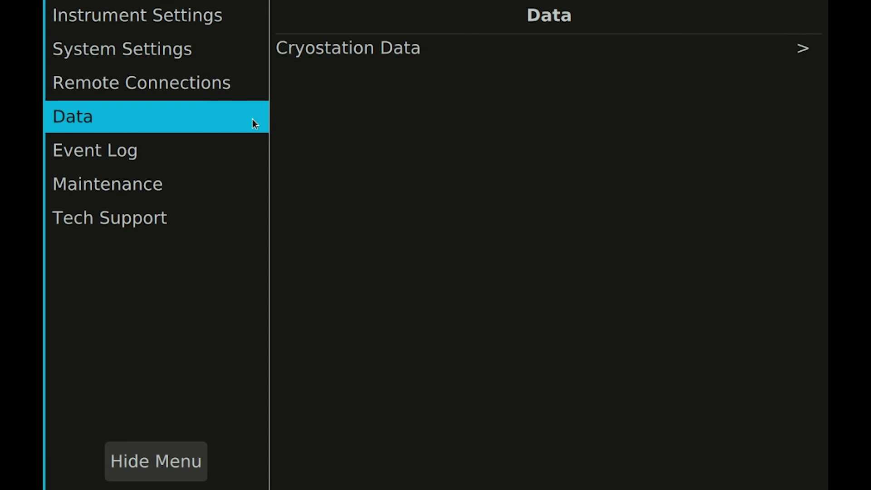
left_click(472, 47)
left_click(703, 460)
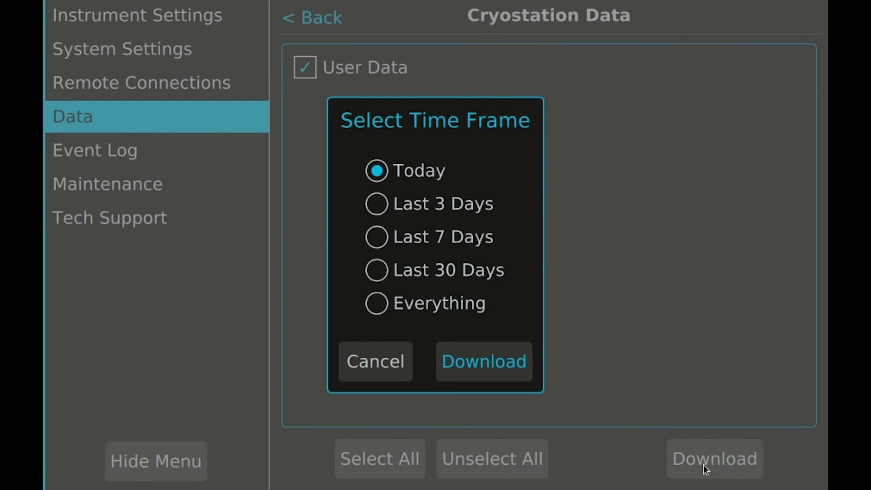
left_click(455, 209)
left_click(448, 235)
left_click(349, 354)
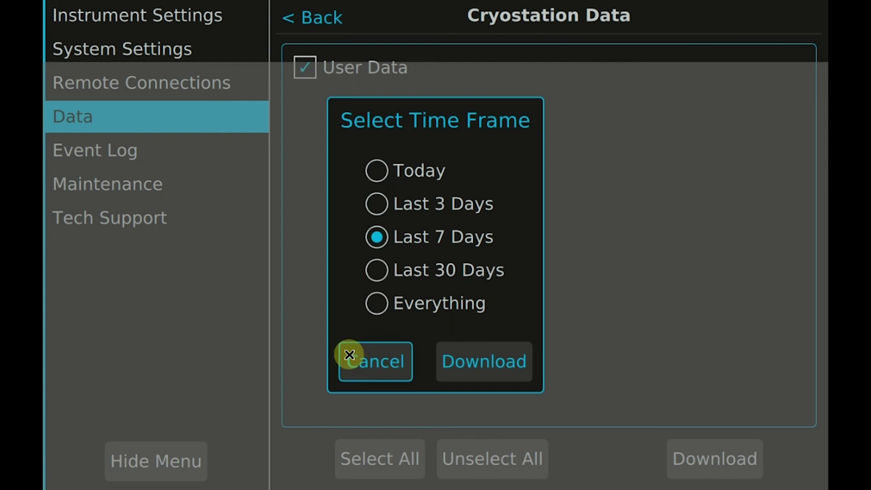
left_click(237, 155)
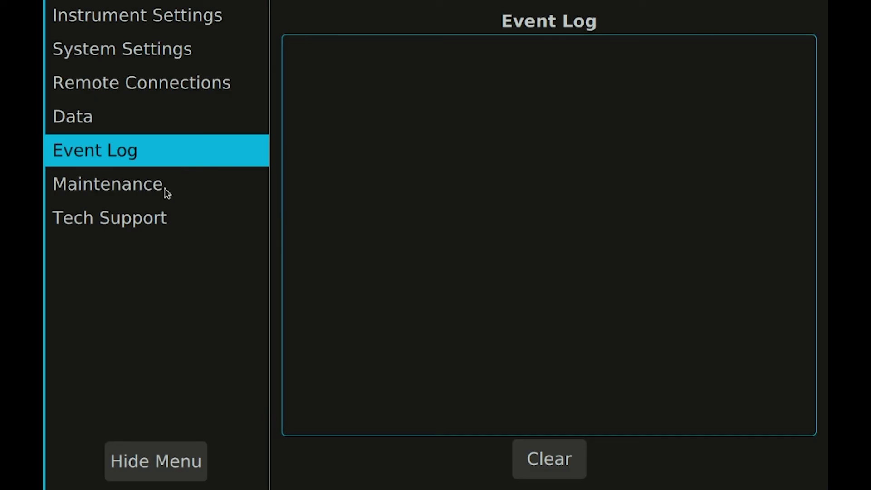
Step: Browse the Maintenance and Tech Support pages, hide the menu, and show the Sample Chamber screen
left_click(165, 189)
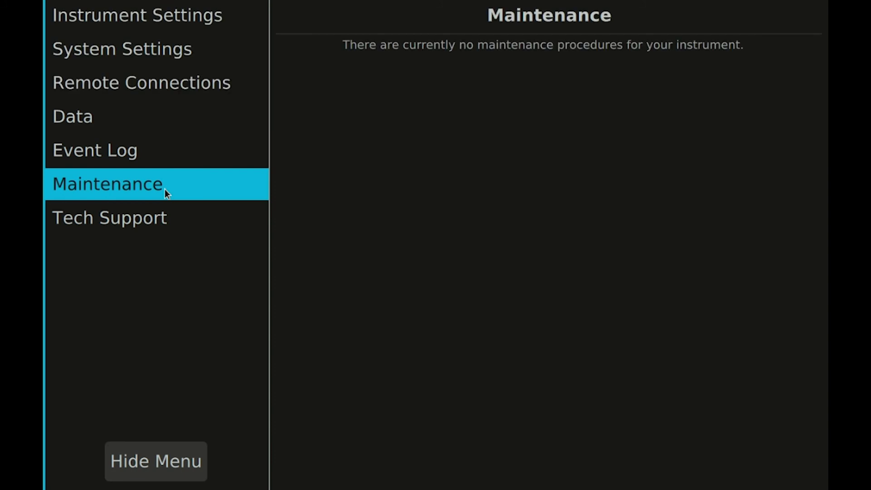
left_click(176, 213)
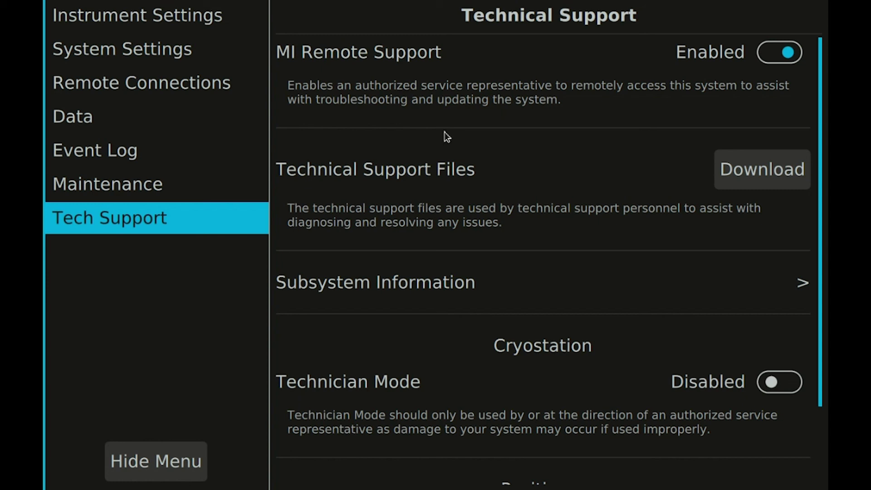
left_click(183, 458)
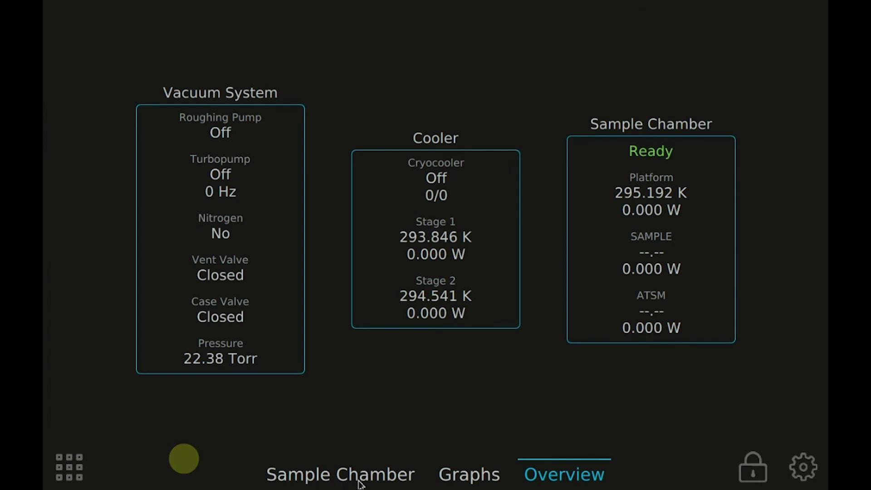
left_click(385, 480)
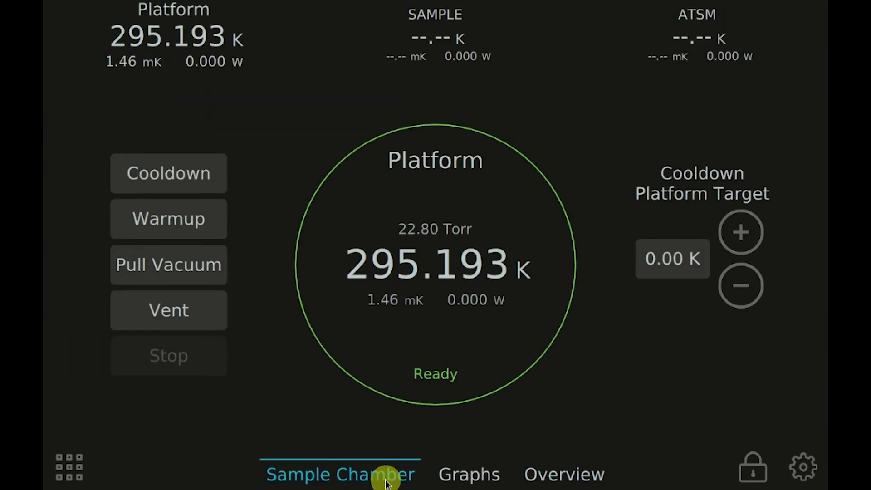